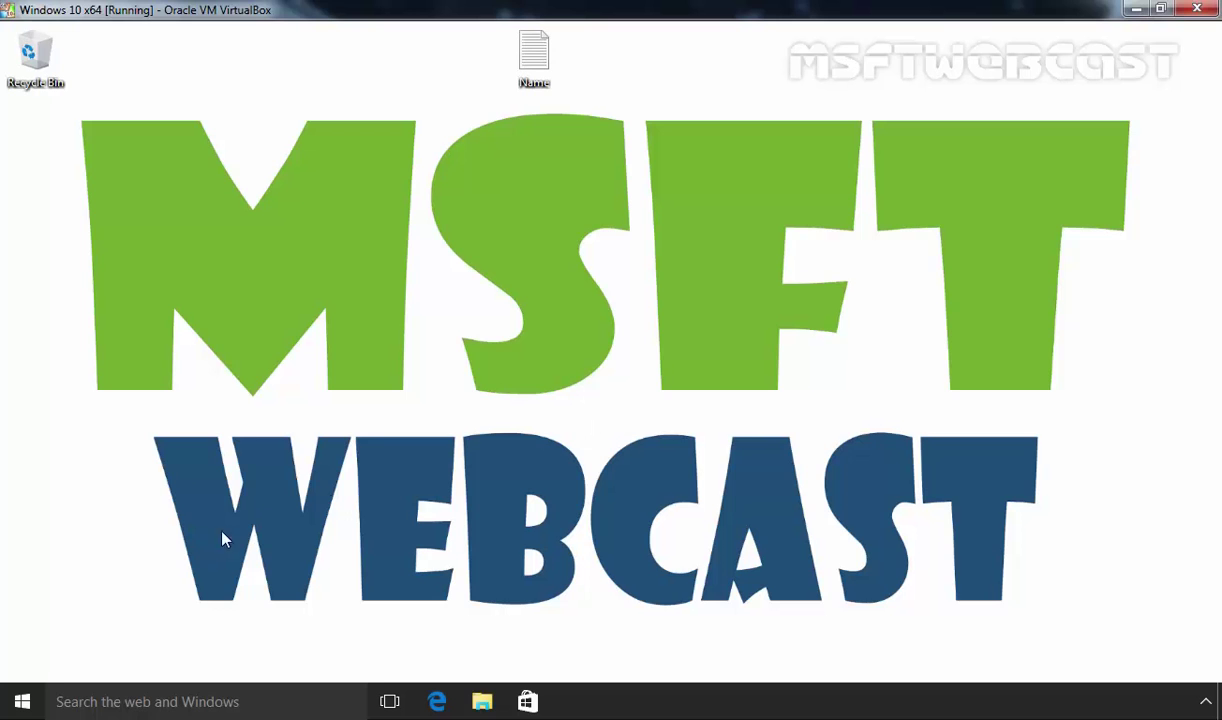
Step: Open Windows Settings from the Start menu and drag its window to the right
left_click(22, 701)
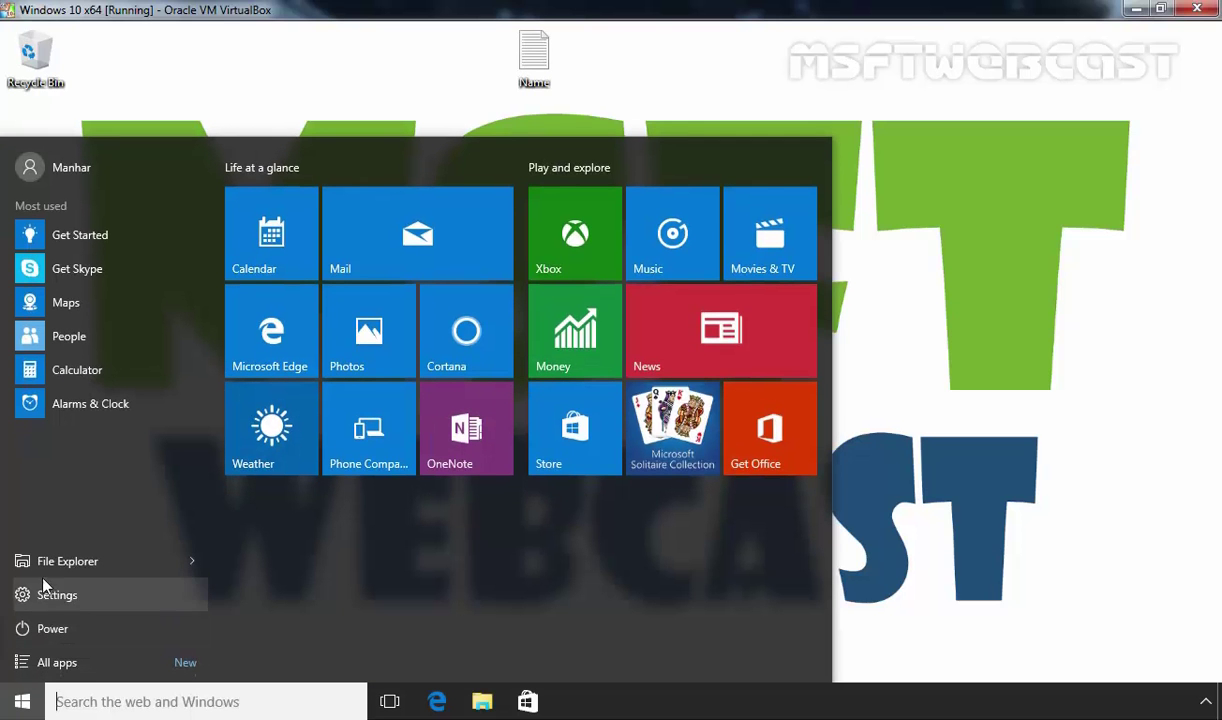
left_click(50, 596)
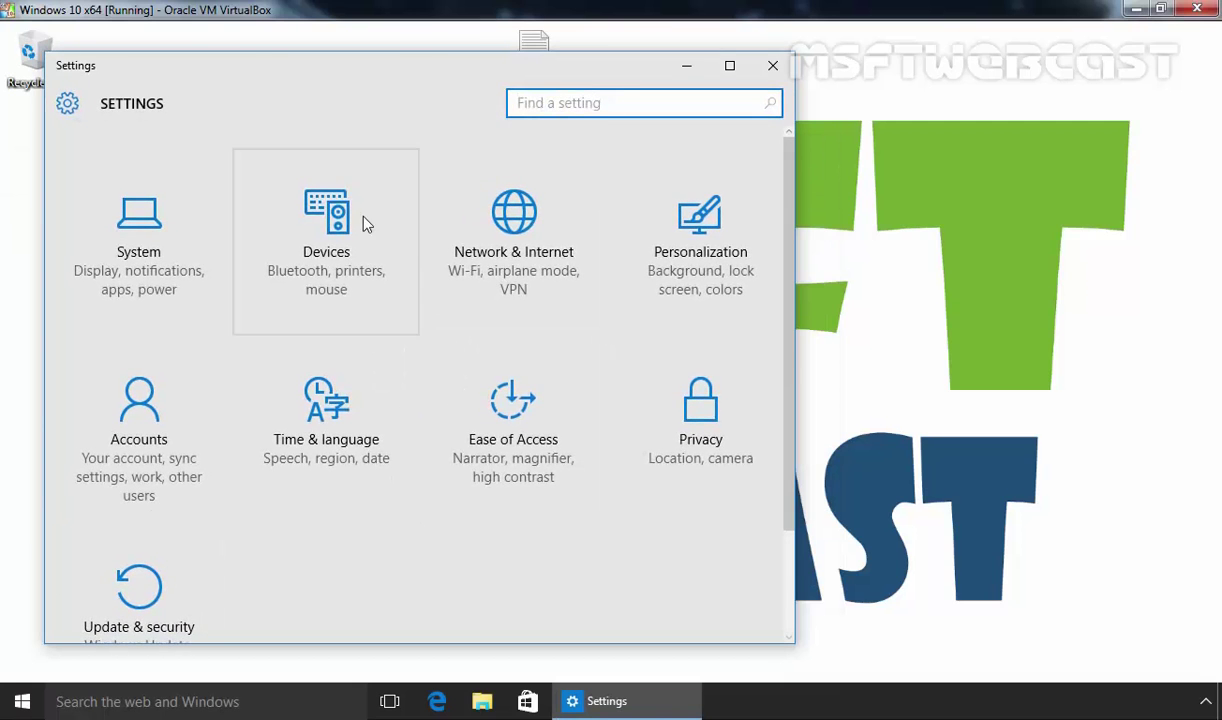
left_click_drag(282, 76, 591, 73)
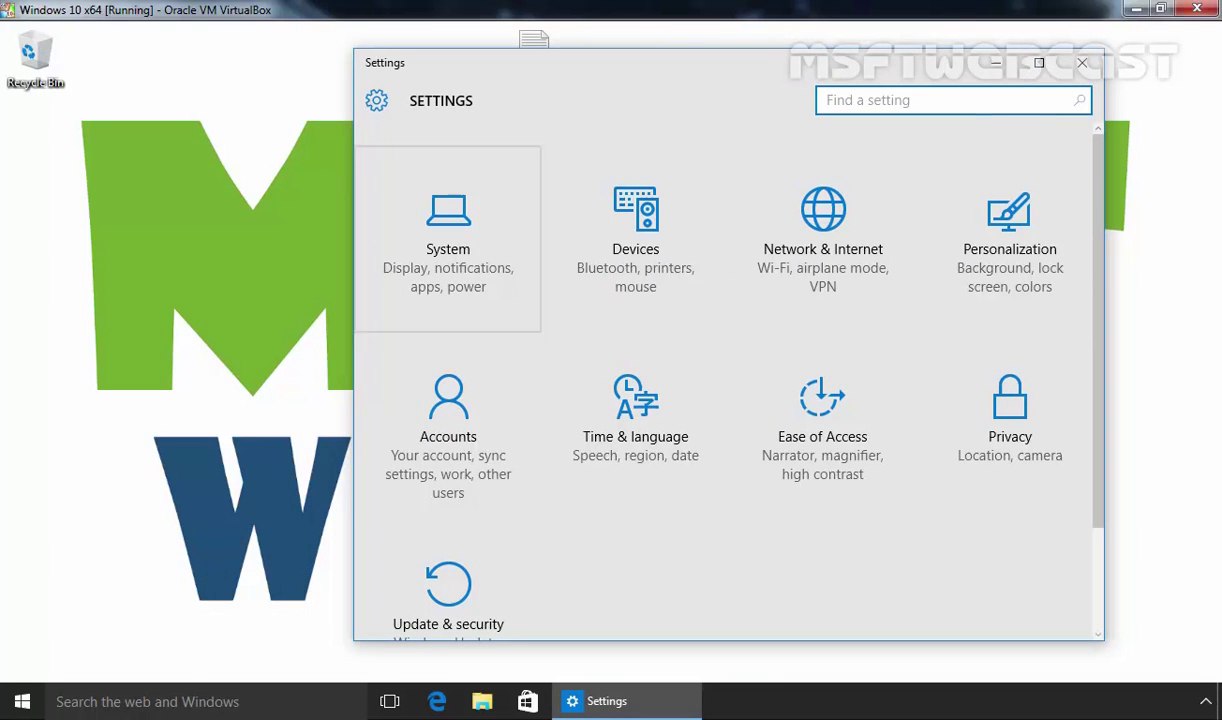
Step: Open Control Panel in Category view from the Start button's quick-access menu
right_click(22, 701)
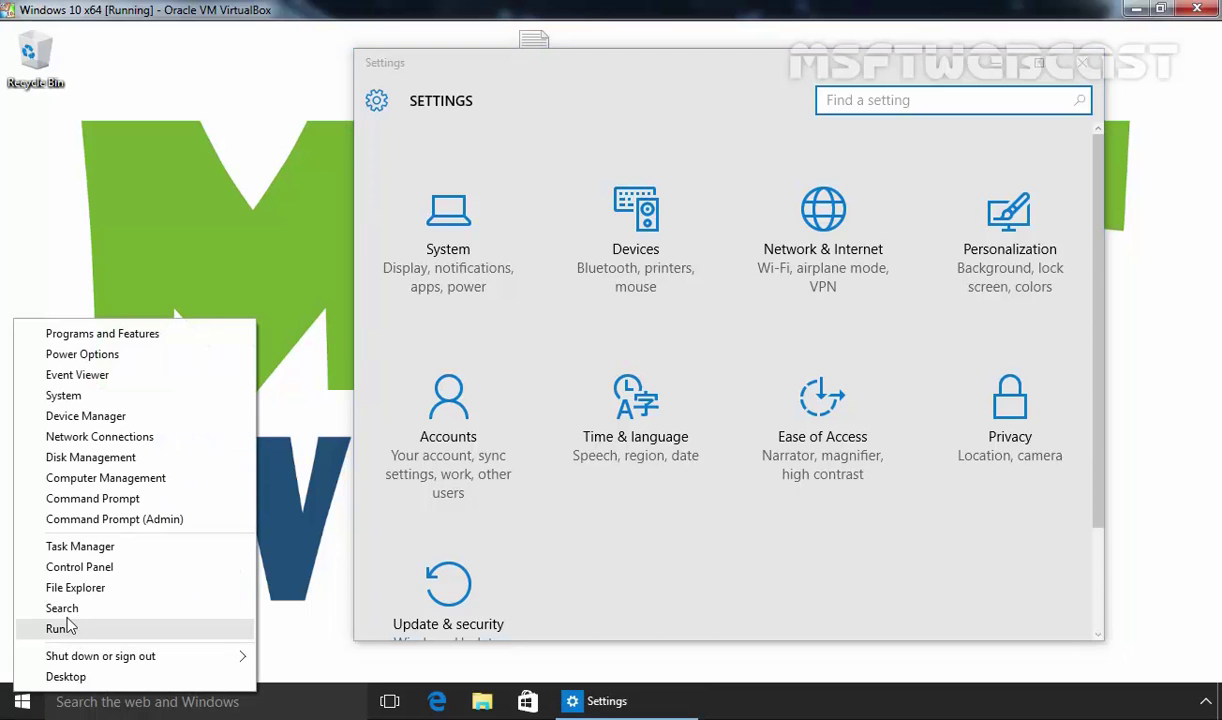
left_click(78, 574)
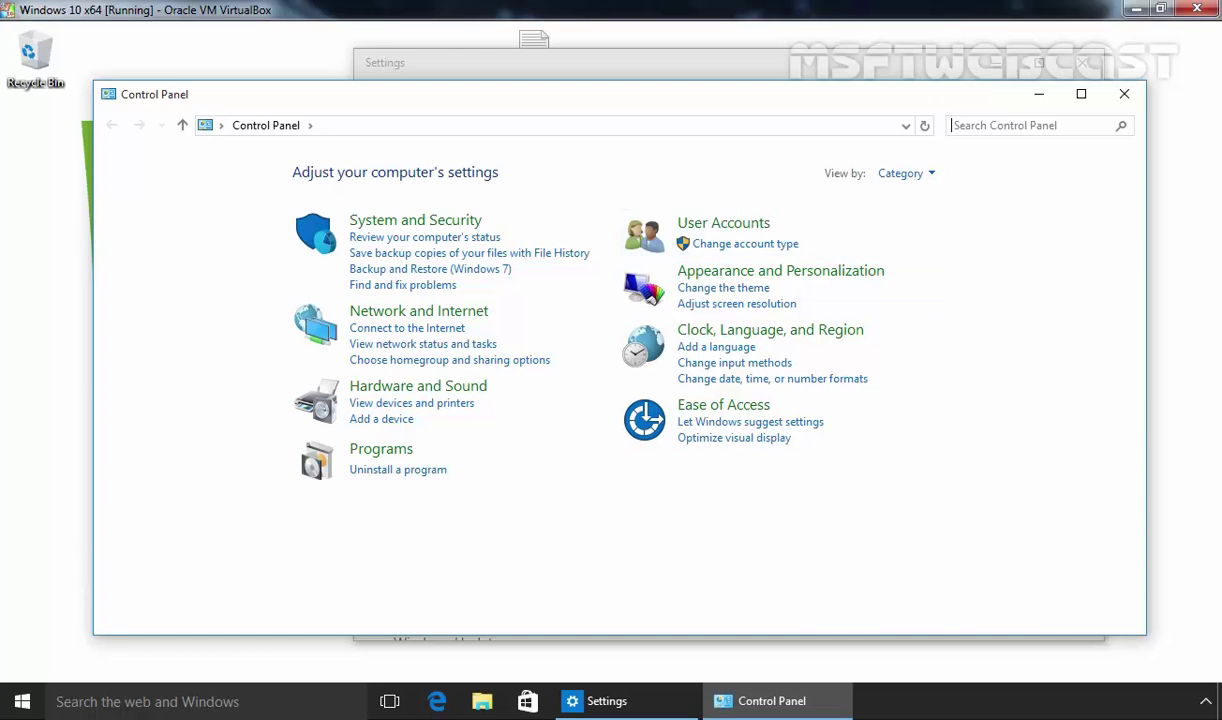
Step: Minimize Control Panel and Settings, then create a desktop folder named 'New folder'
left_click(1039, 94)
left_click(1003, 67)
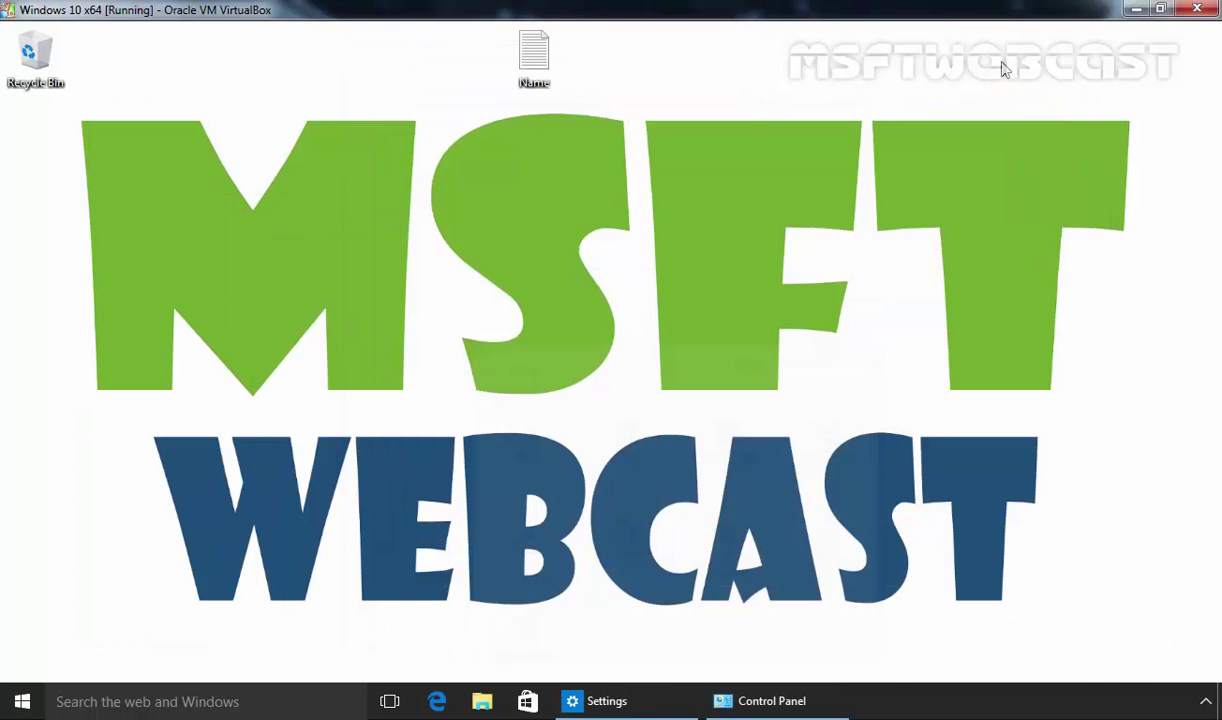
right_click(179, 313)
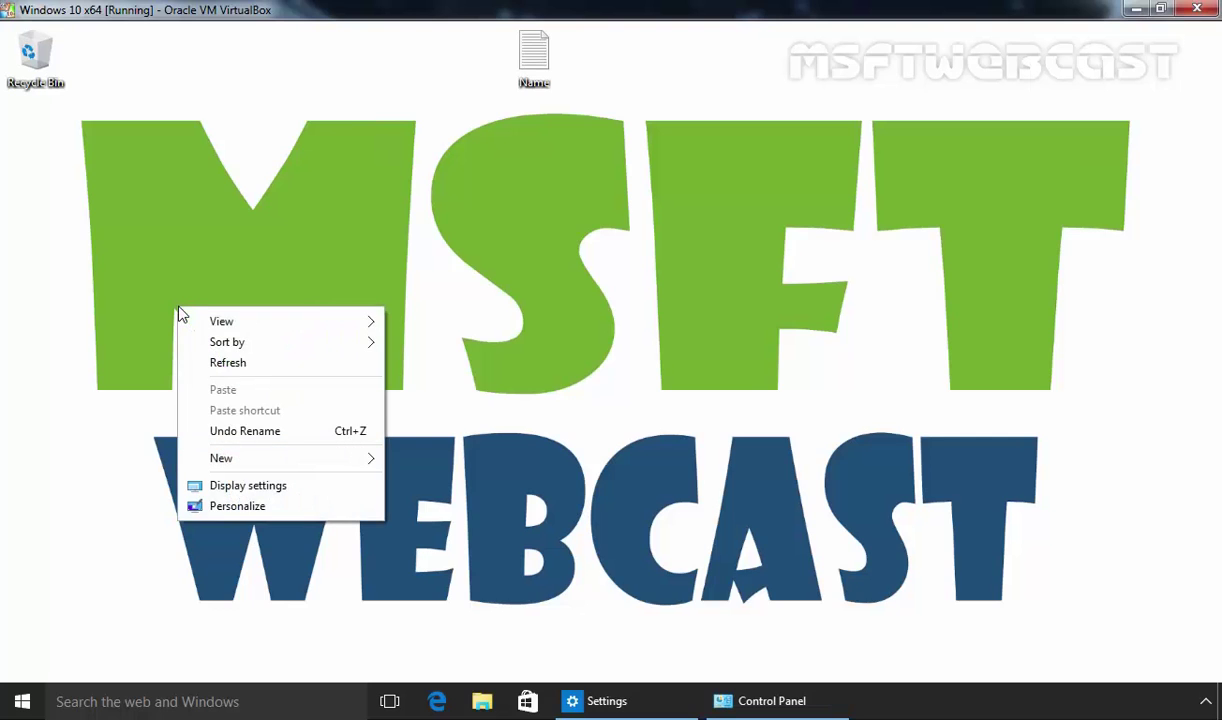
mouse_move(205, 458)
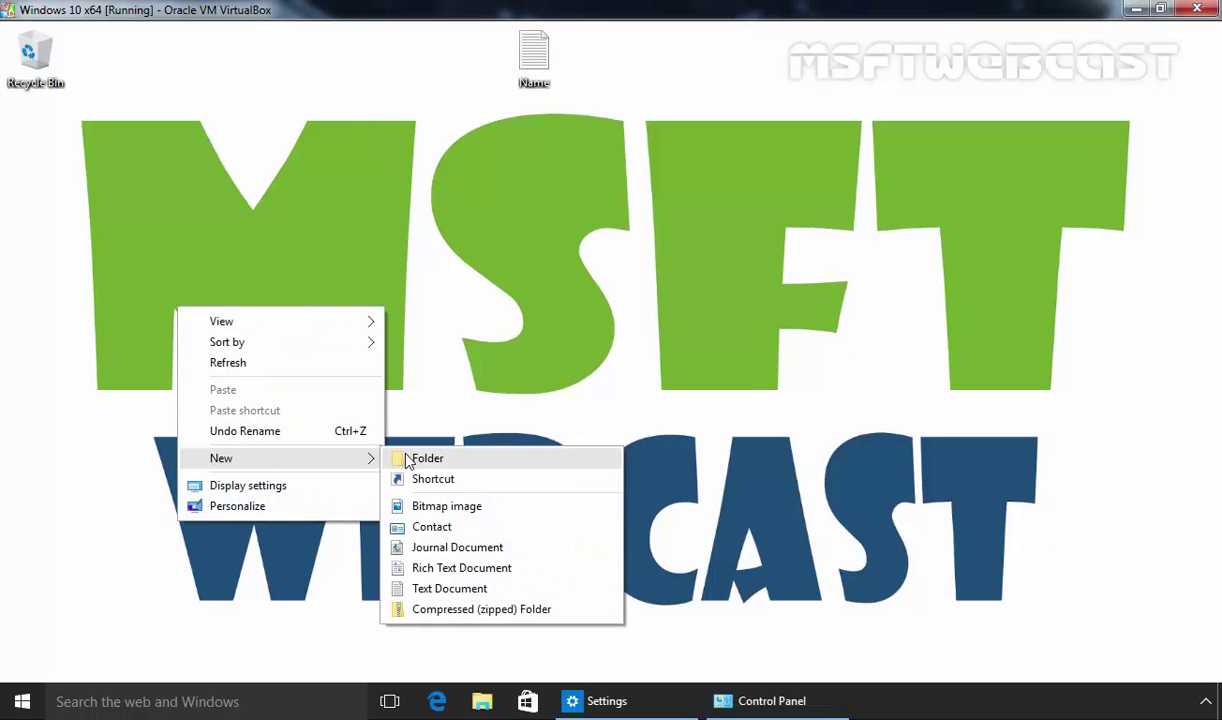
left_click(425, 458)
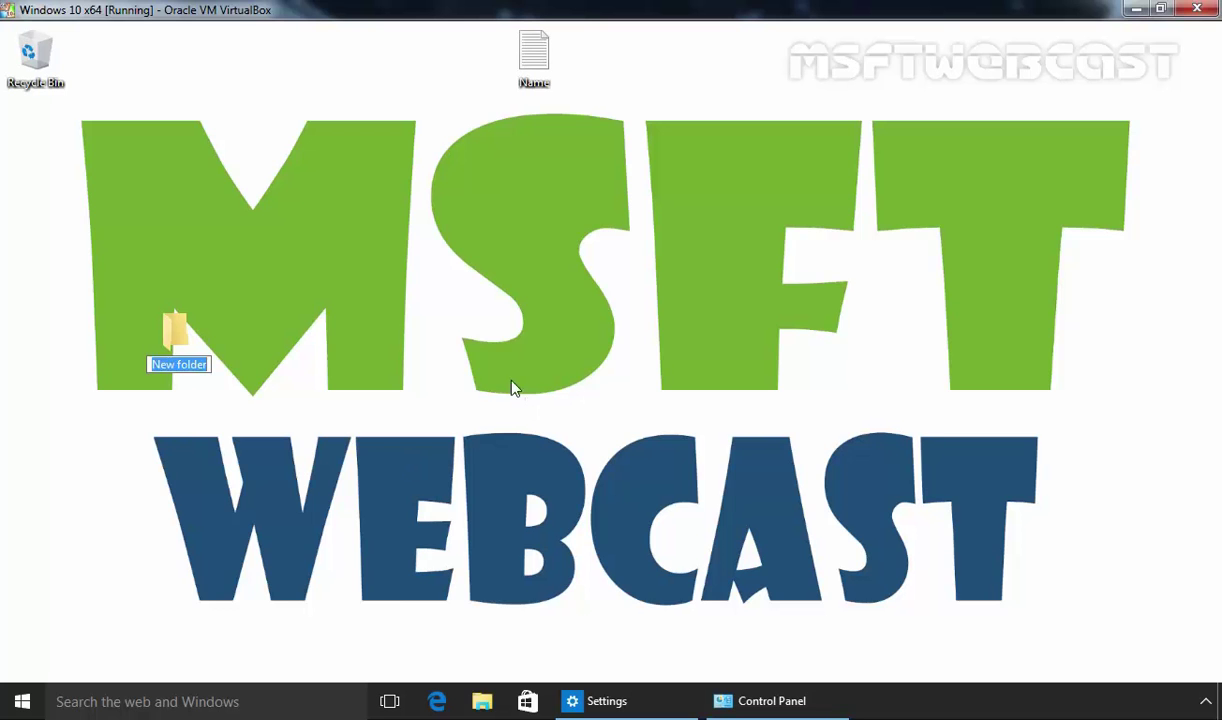
key("Return")
Step: Copy the GodMode.{ED7BA470-8E54-465E-825C-99712043E01C} line from Name.txt, then close Notepad
double_click(534, 55)
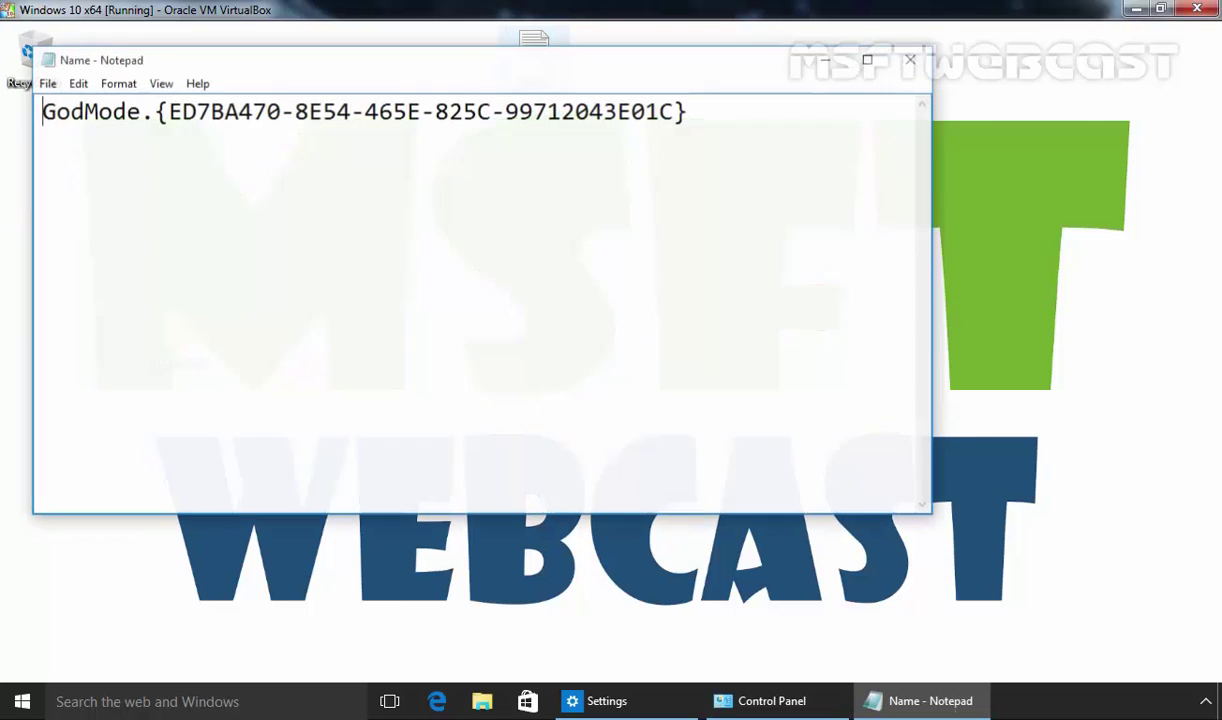
left_click_drag(458, 68, 737, 116)
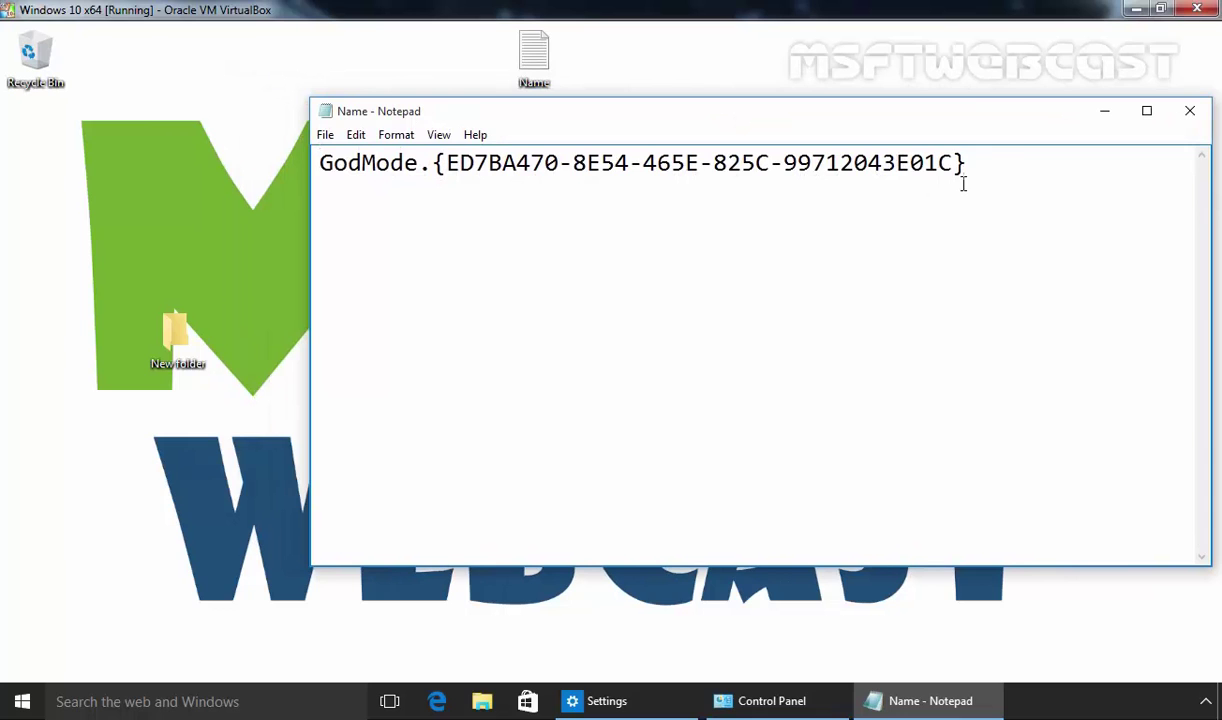
left_click_drag(985, 164, 306, 170)
right_click(394, 172)
left_click(425, 228)
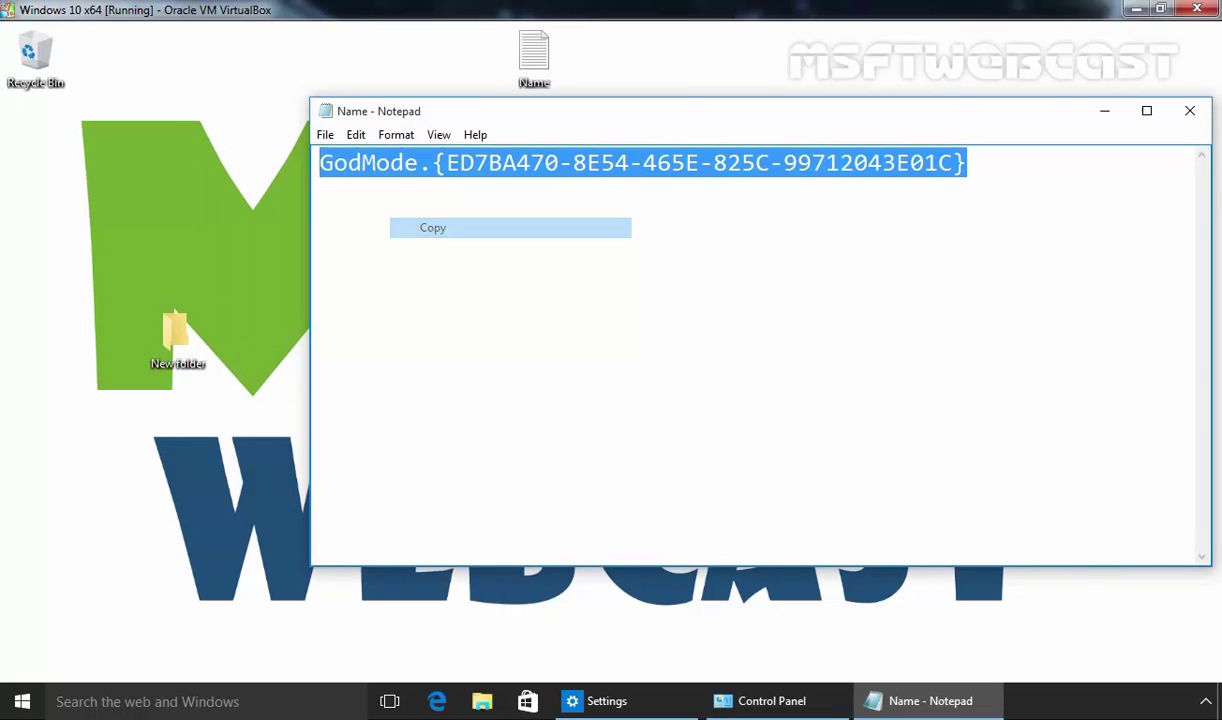
left_click(1190, 111)
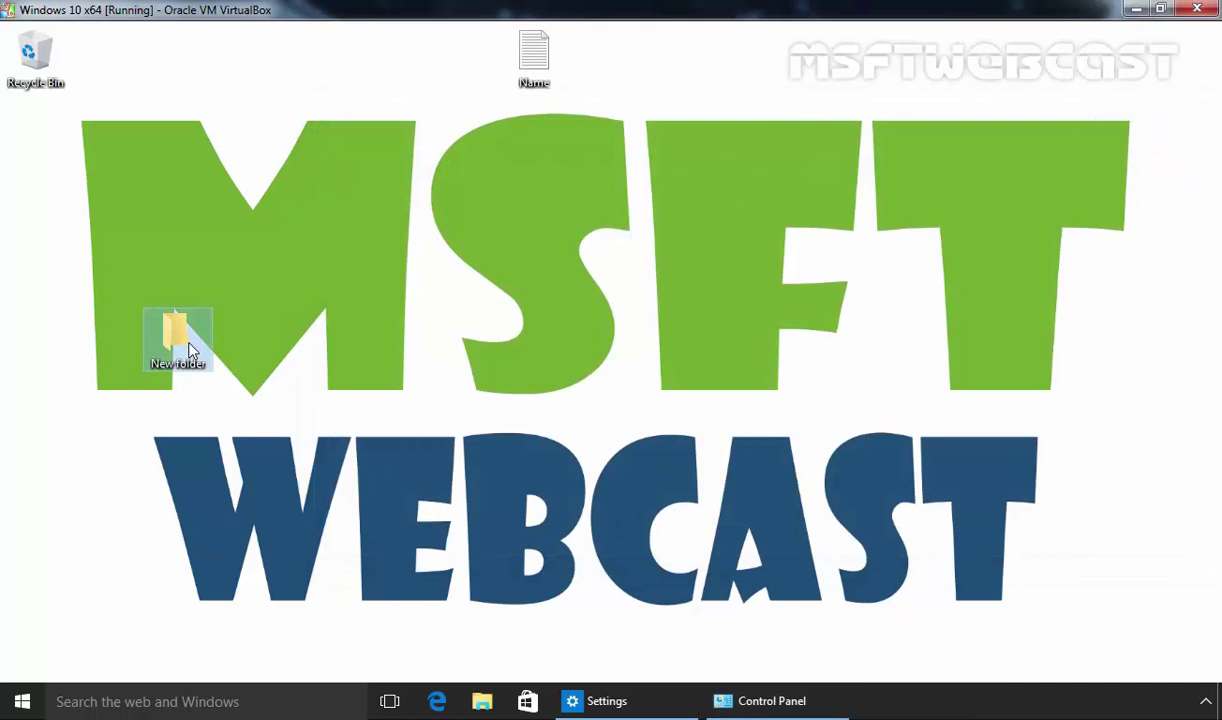
Step: Rename 'New folder' to the pasted GodMode.{ED7BA470-8E54-465E-825C-99712043E01C} string
right_click(190, 350)
left_click(240, 613)
key("ctrl+v")
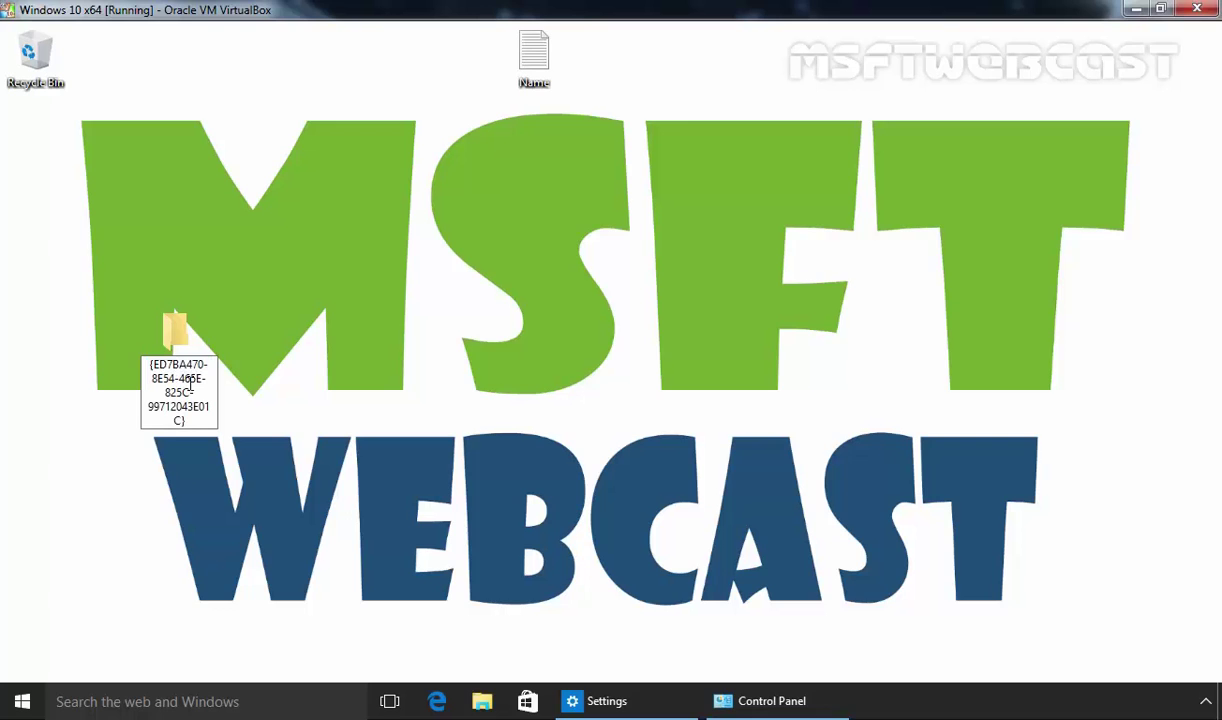
key("Return")
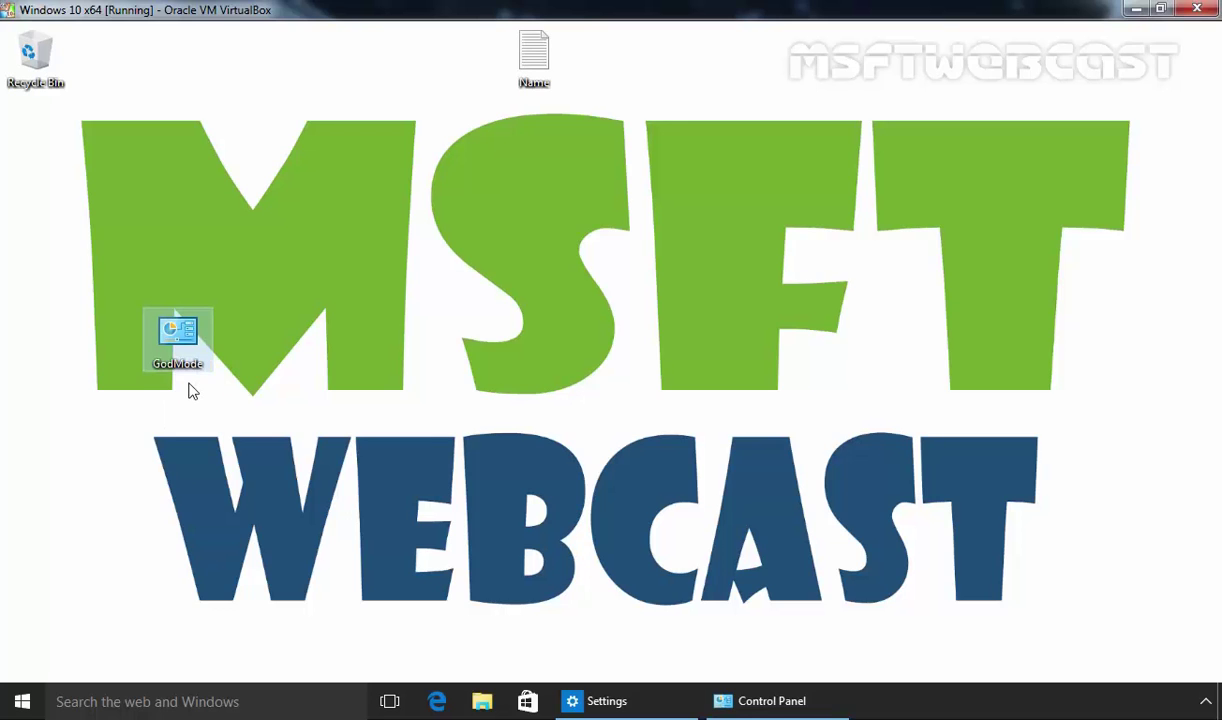
Step: Drag the GodMode icon to the left column just under the Recycle Bin
left_click_drag(193, 390, 57, 394)
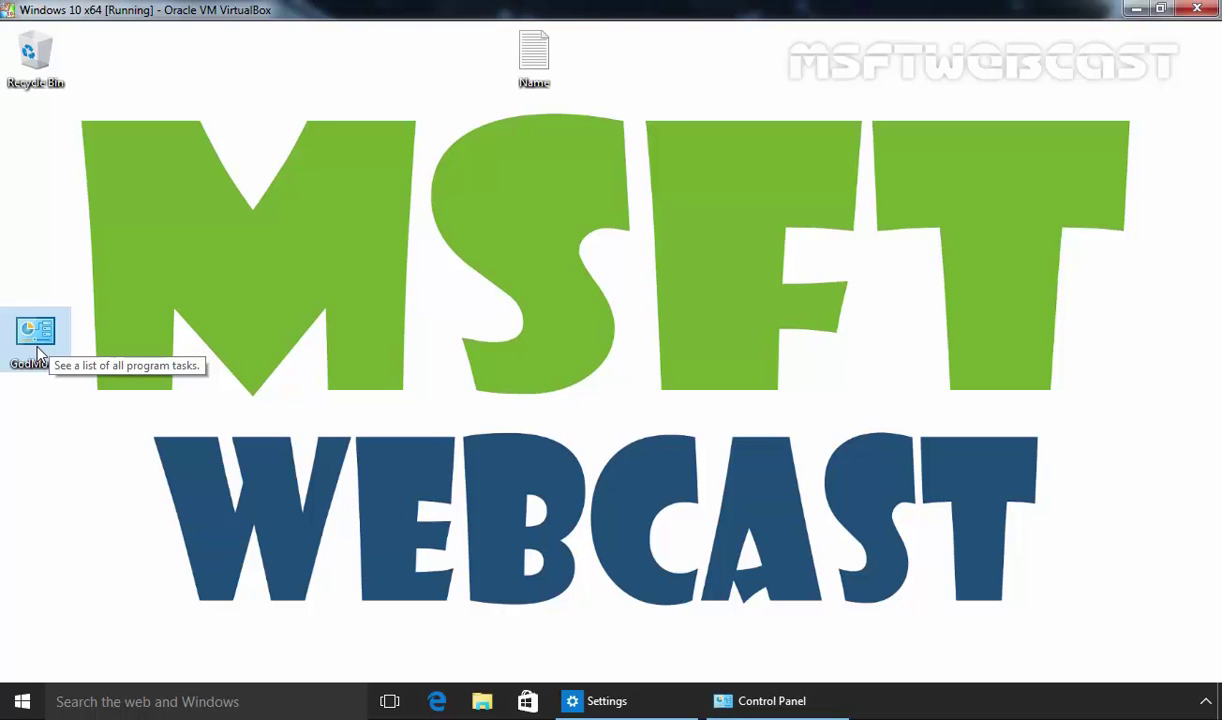
Step: Open the GodMode folder and select 'Create and format hard disk partitions' under Administrative Tools
double_click(35, 340)
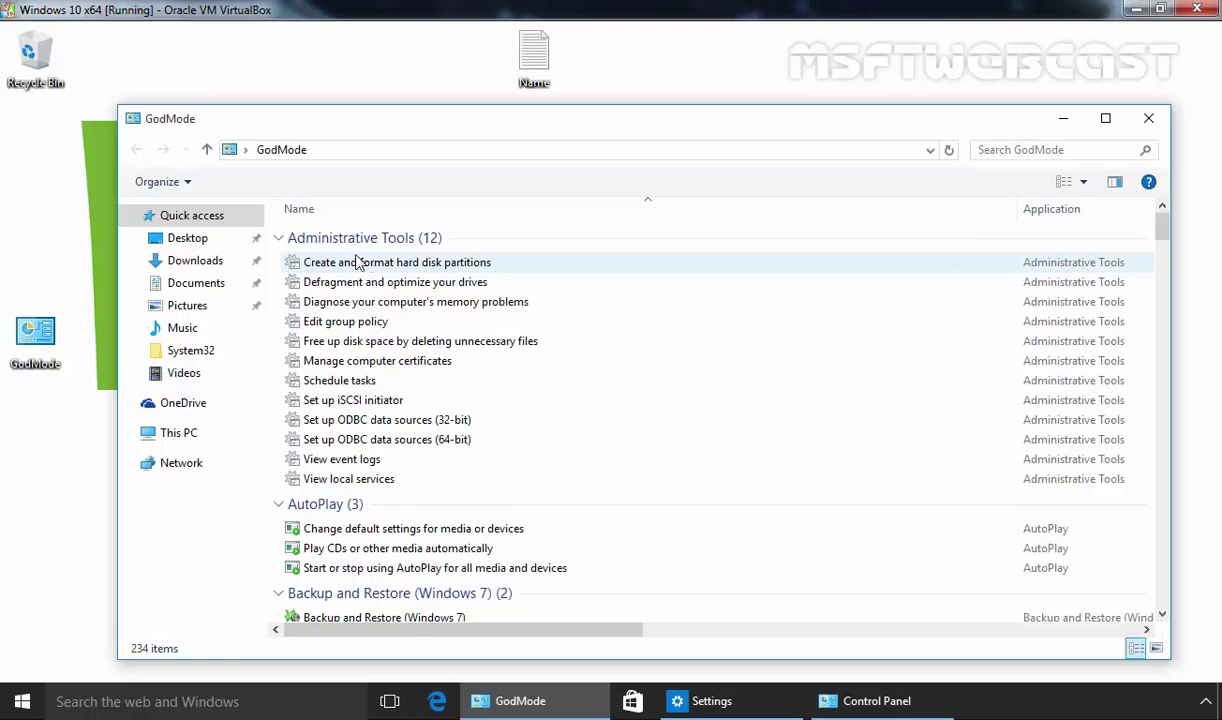
left_click(341, 268)
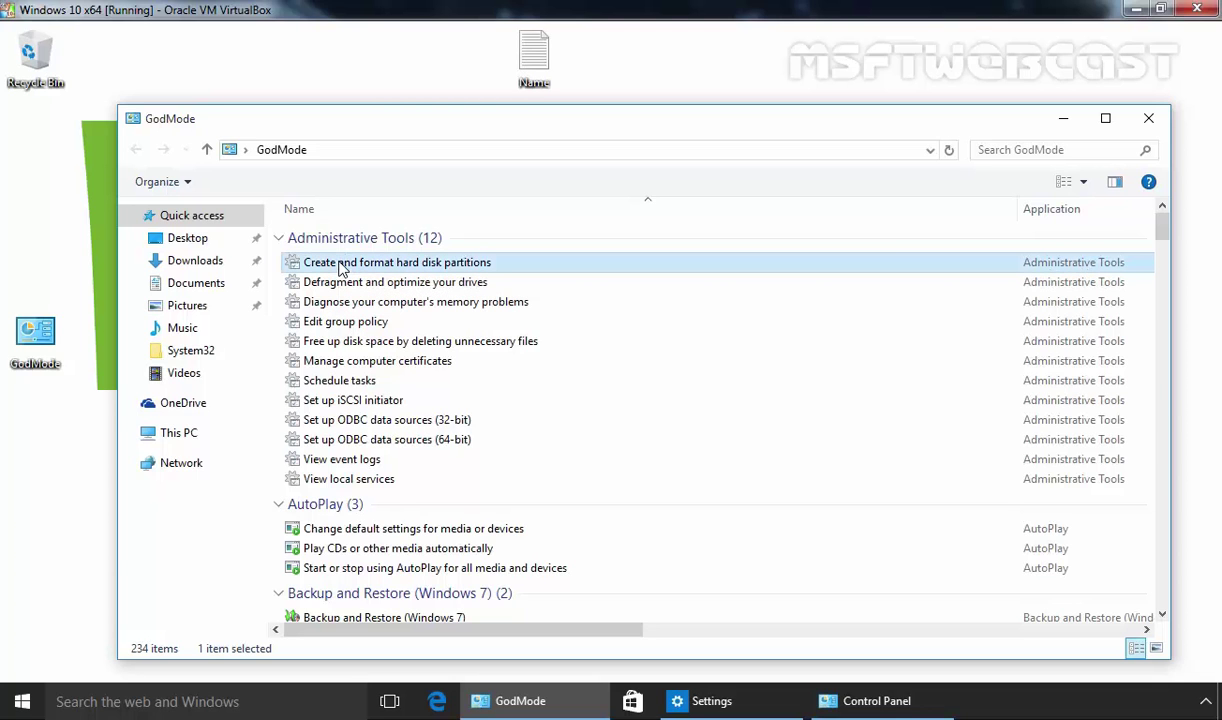
double_click(341, 266)
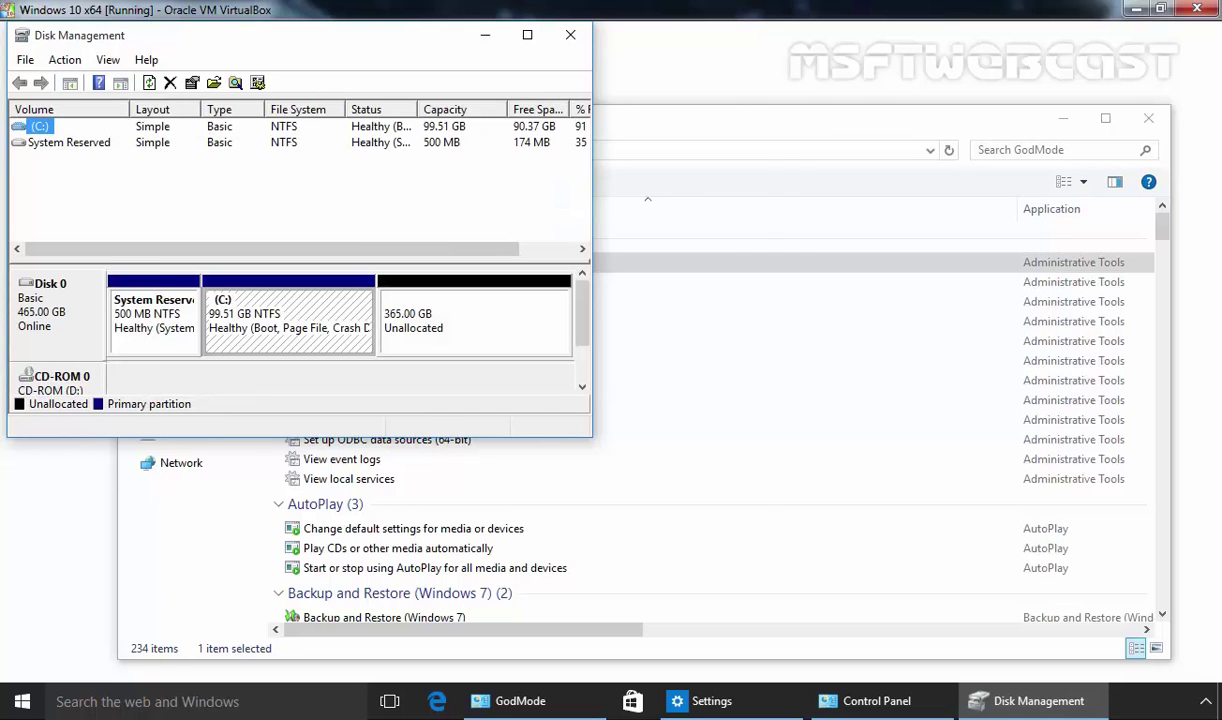
left_click_drag(154, 42, 370, 161)
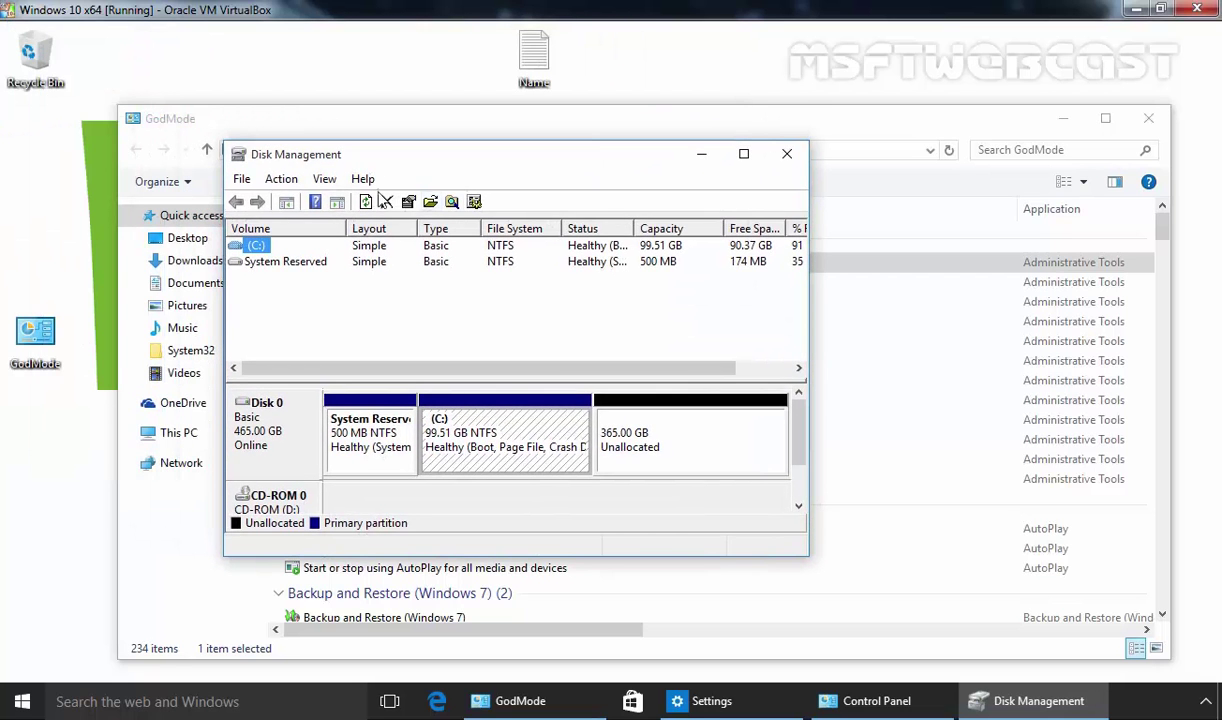
left_click(786, 158)
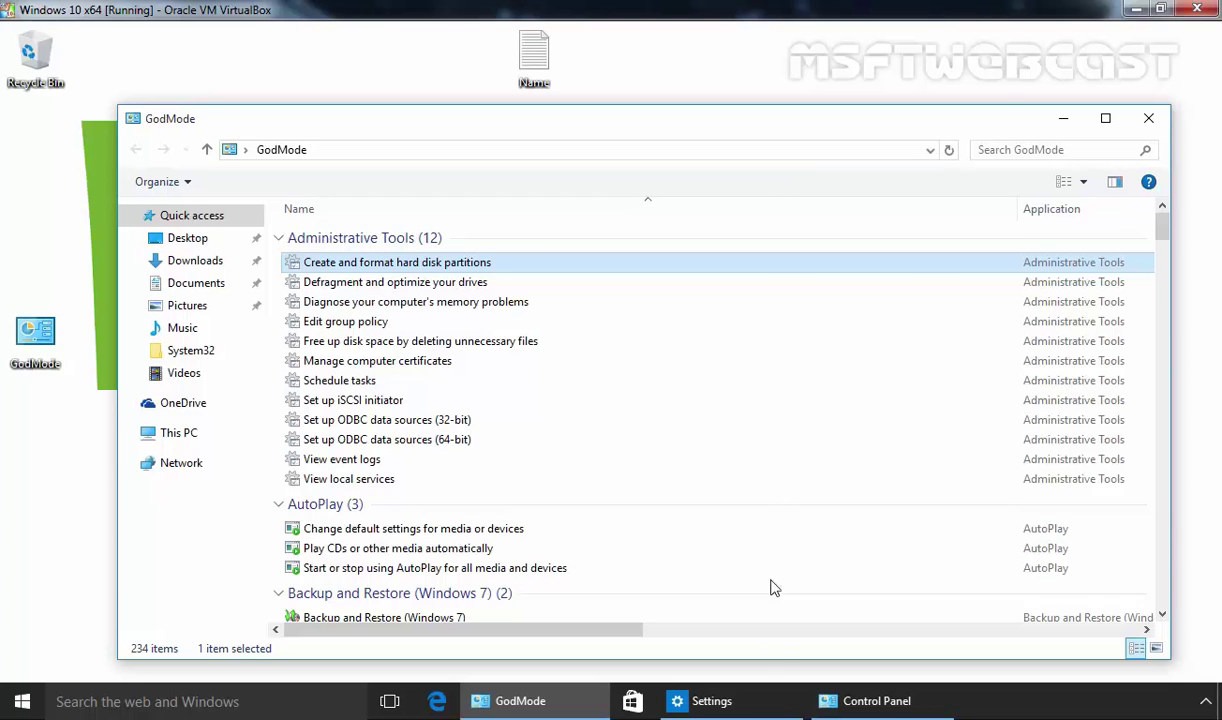
Step: Switch Control Panel to Large icons view and move its window right
left_click(862, 701)
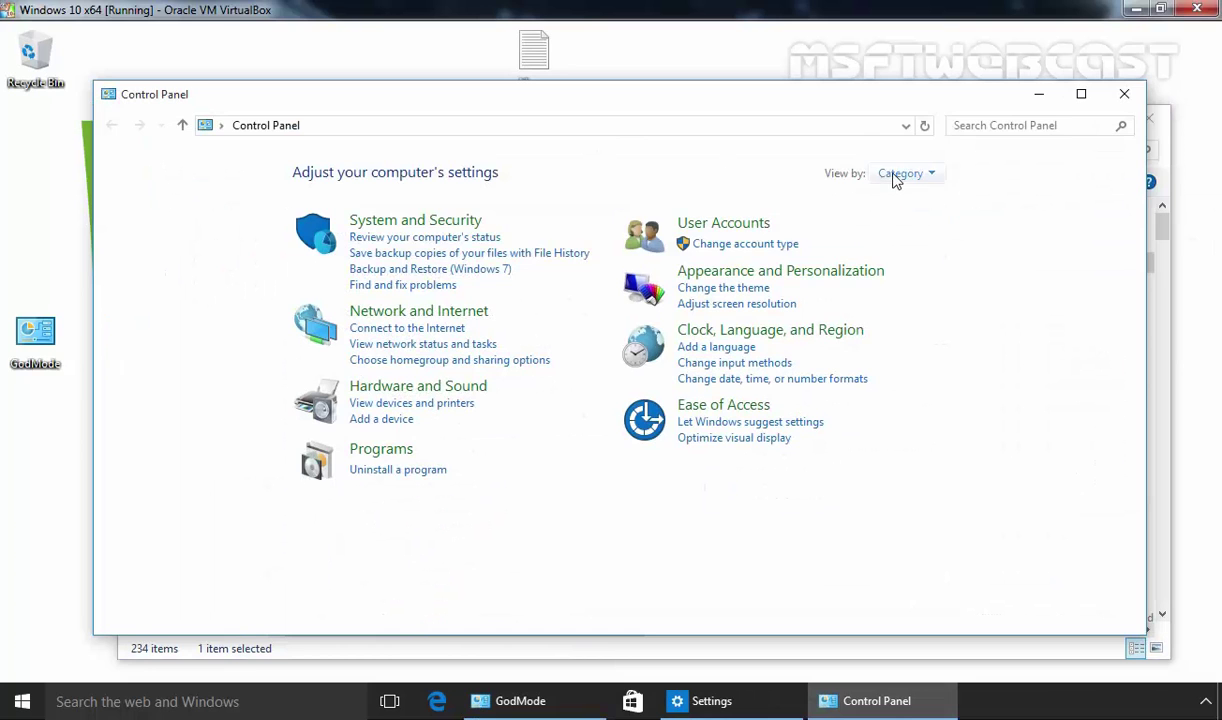
left_click(900, 173)
left_click(919, 230)
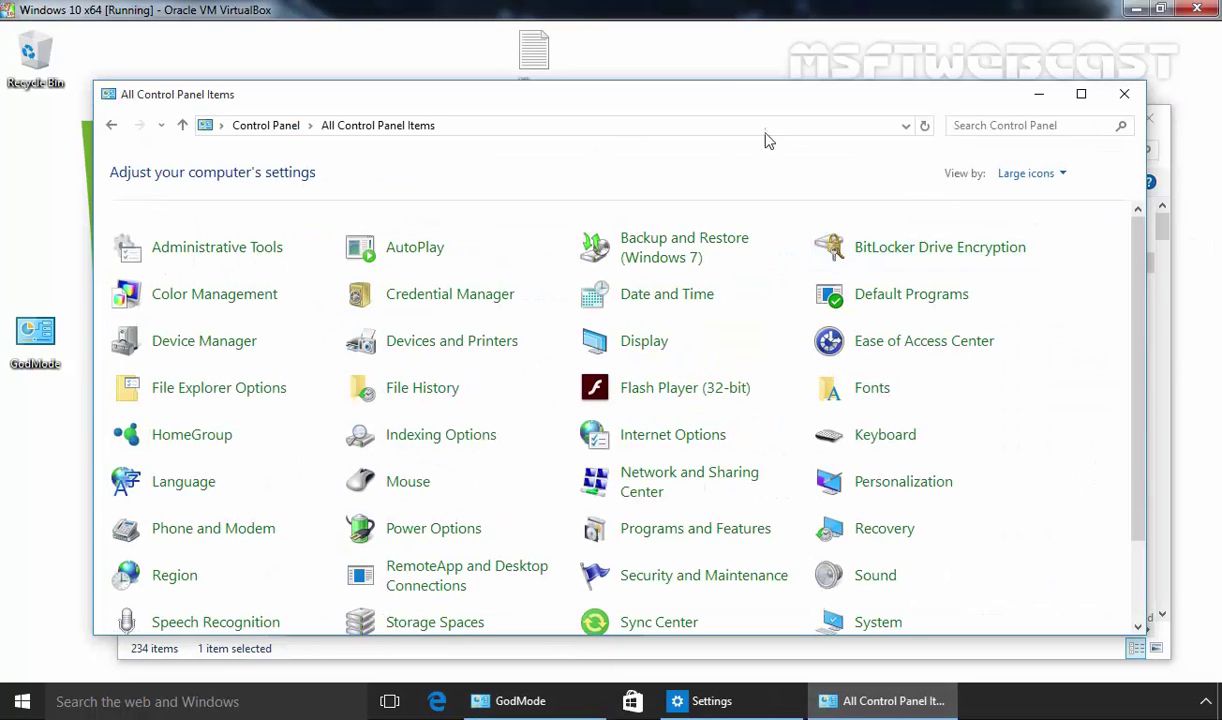
left_click_drag(717, 101, 900, 101)
Step: Move the GodMode window up-left in front and scroll down to AutoPlay
left_click(265, 126)
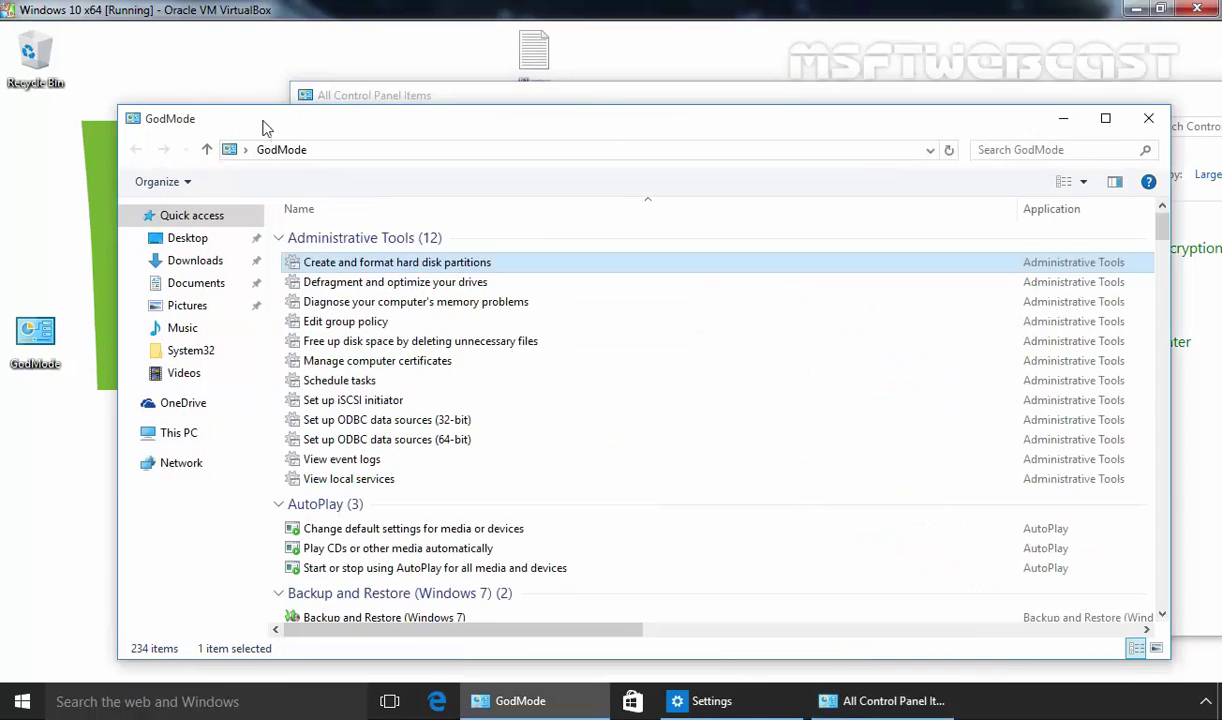
left_click_drag(255, 120, 180, 88)
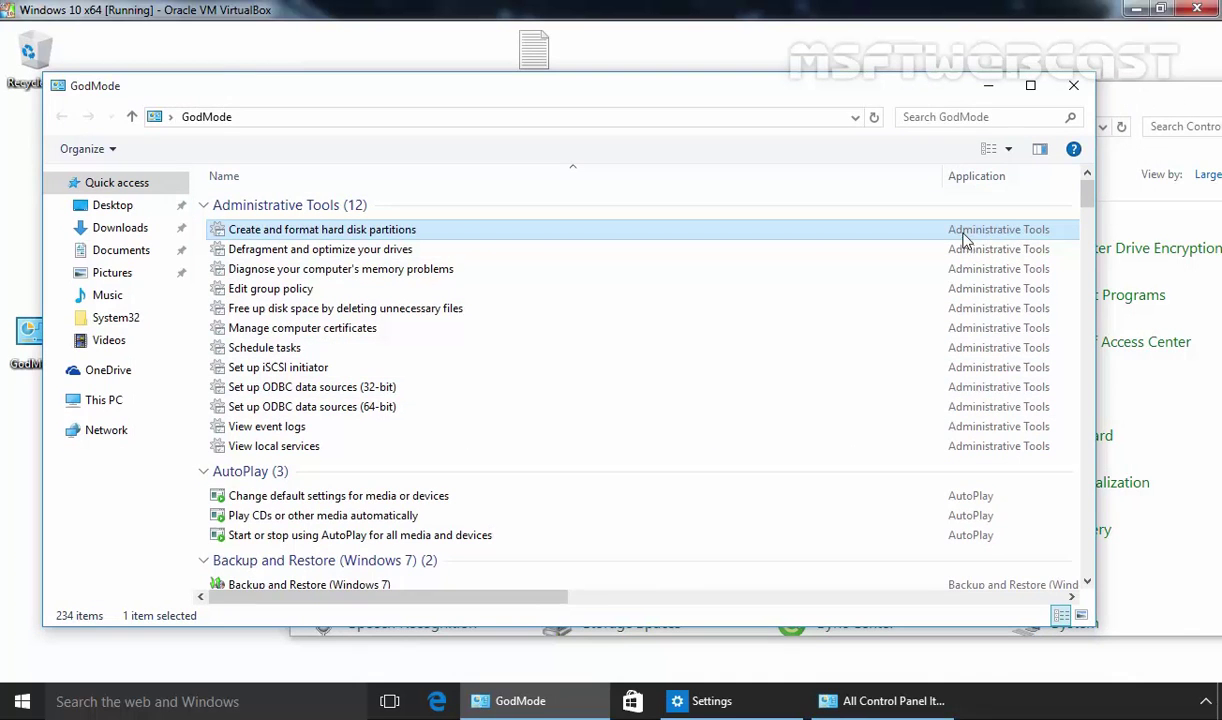
scroll(1085, 210, "down", 4)
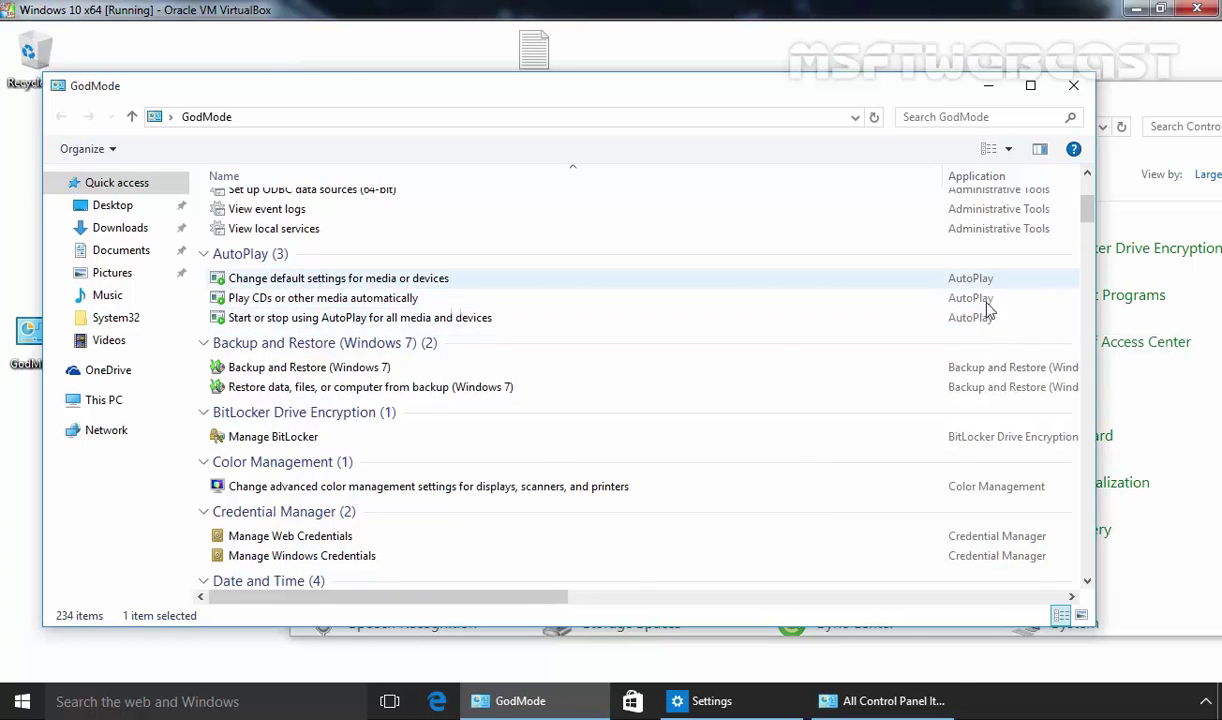
Step: Open AutoPlay from All Control Panel Items, then bring the GodMode list back in front
left_click(1127, 118)
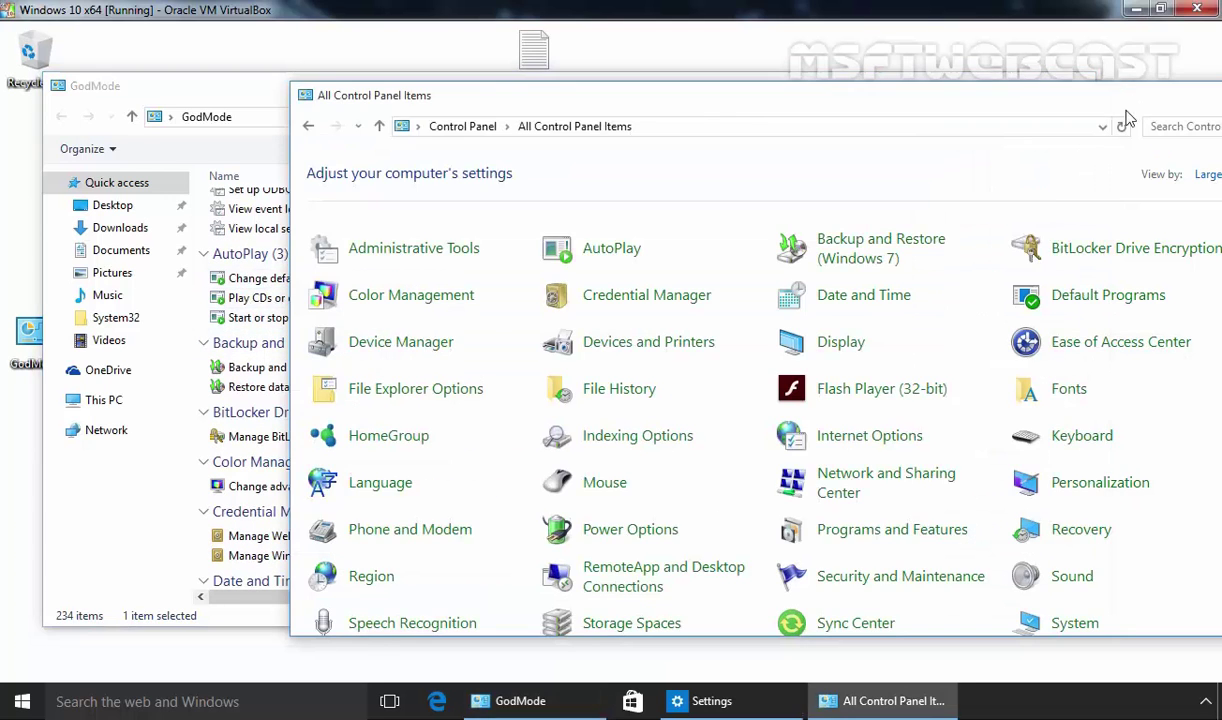
left_click(611, 252)
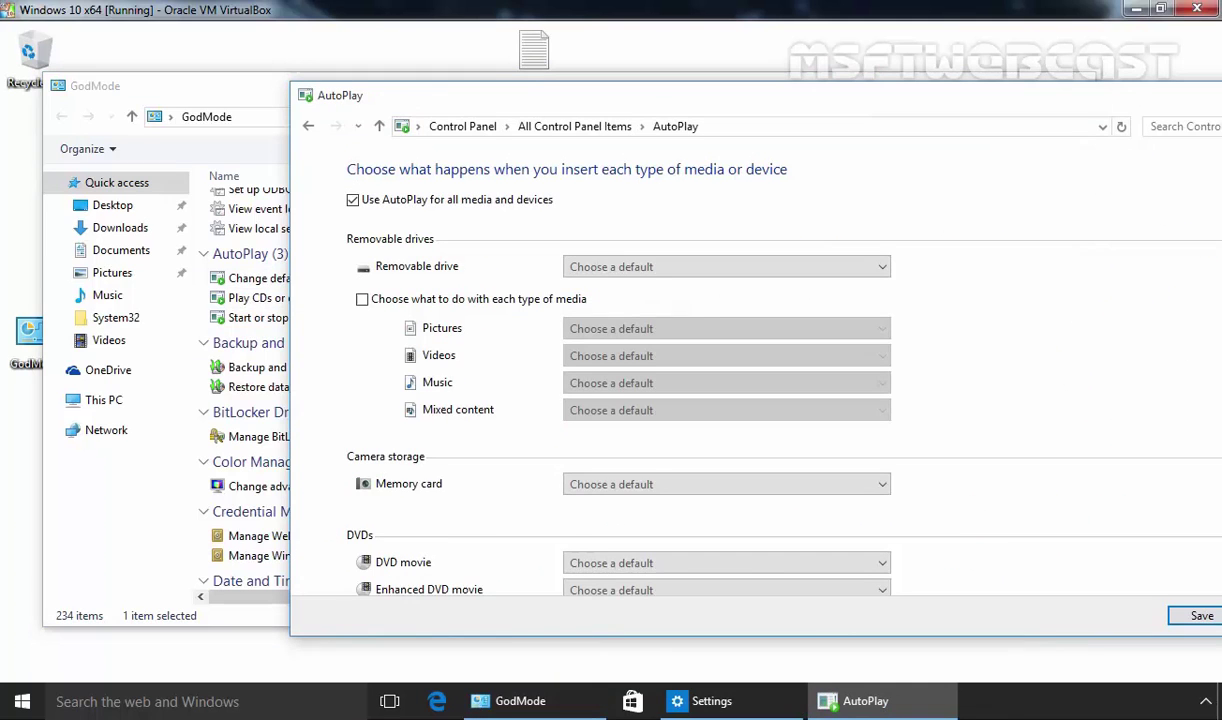
scroll(460, 458, "down", 1)
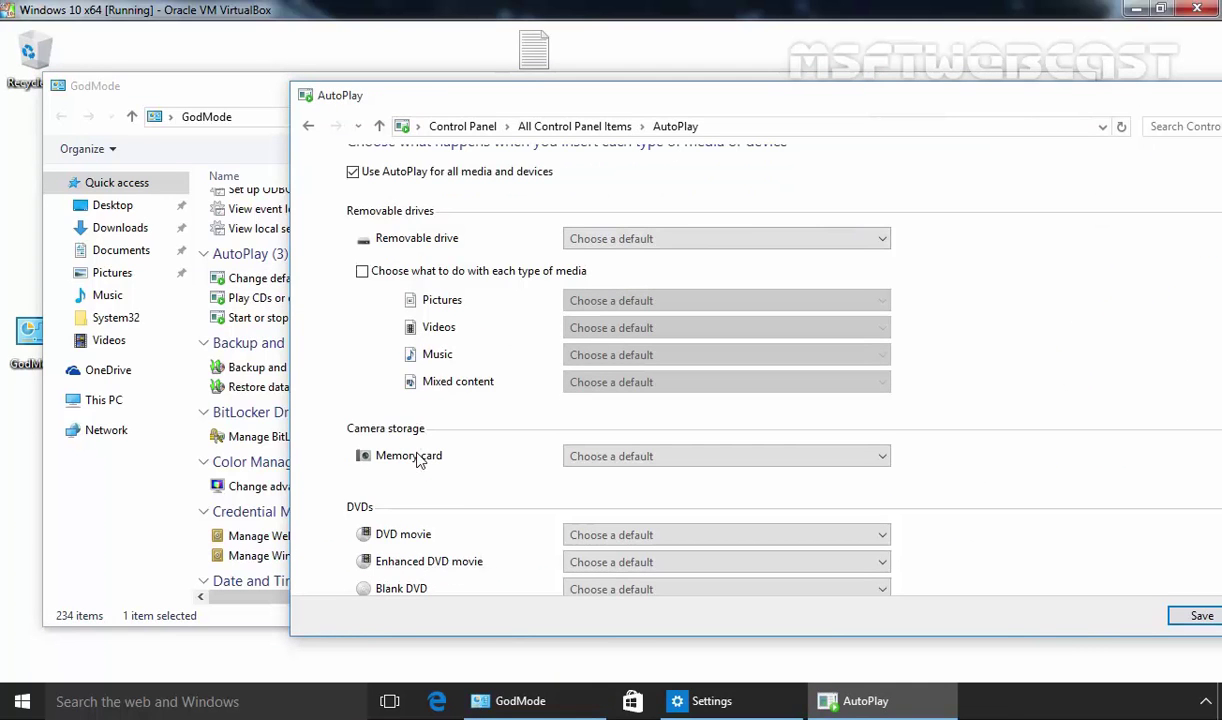
left_click(212, 100)
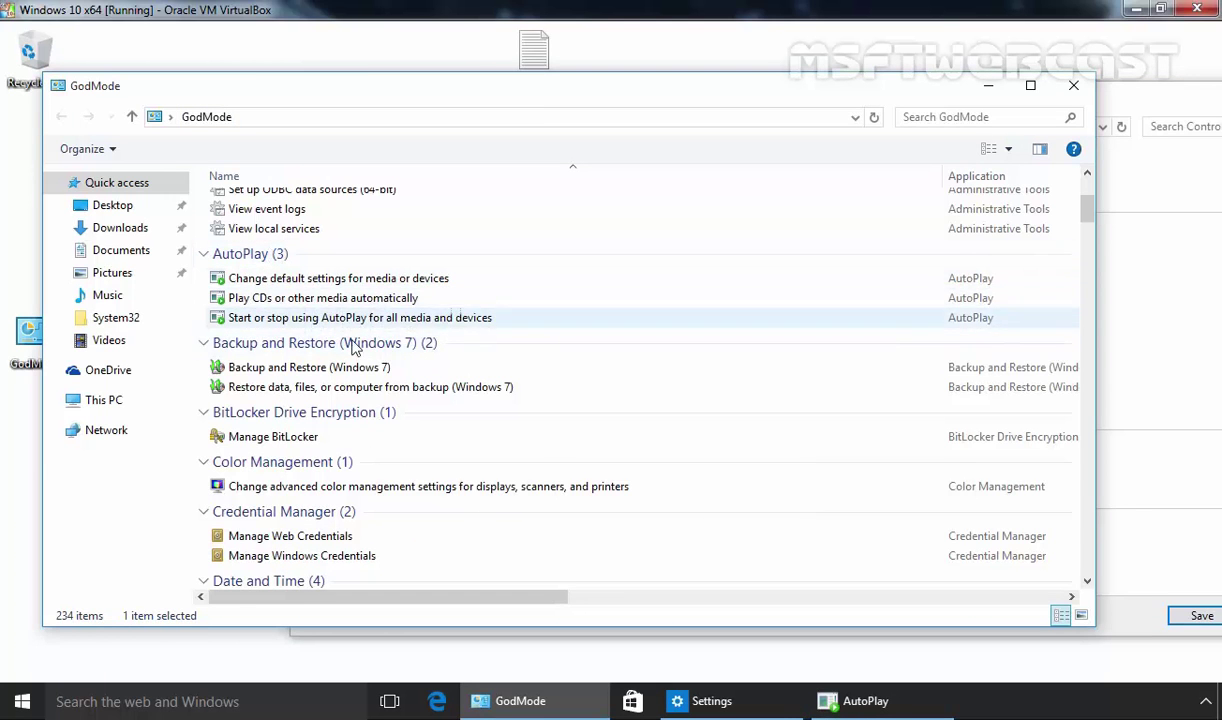
Step: Open 'Change default settings for media or devices' from GodMode and compare it with Control Panel's AutoPlay window
left_click(316, 280)
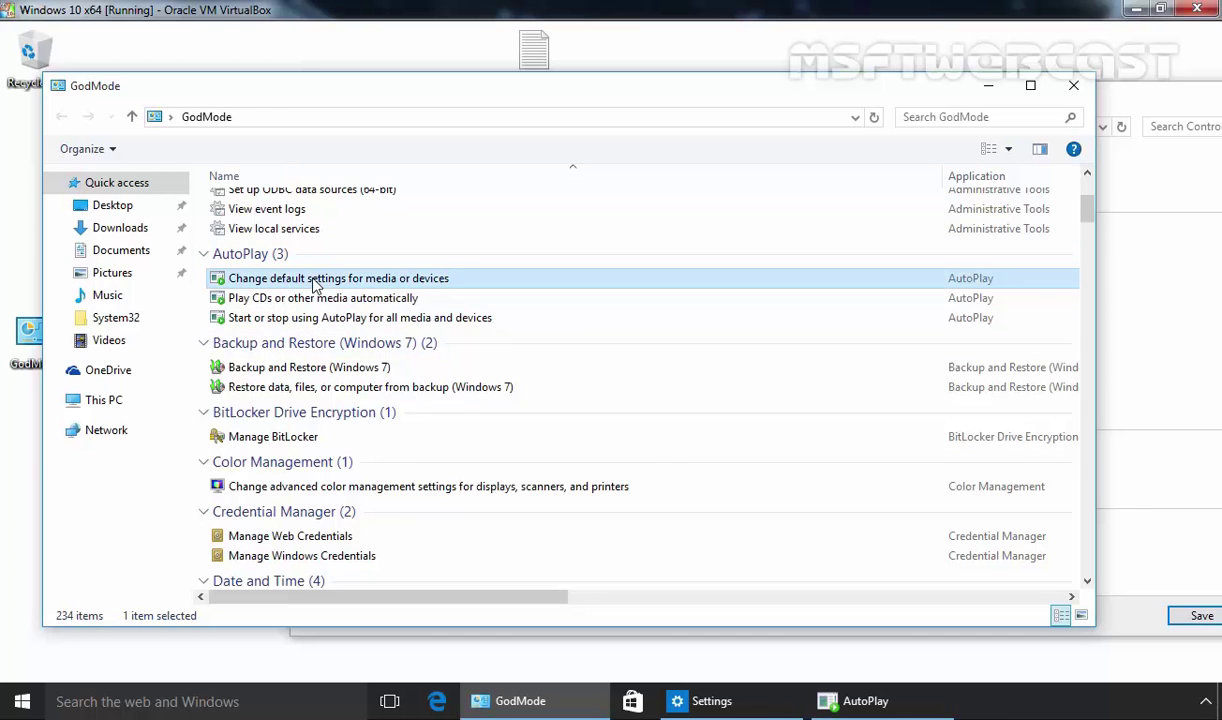
double_click(314, 280)
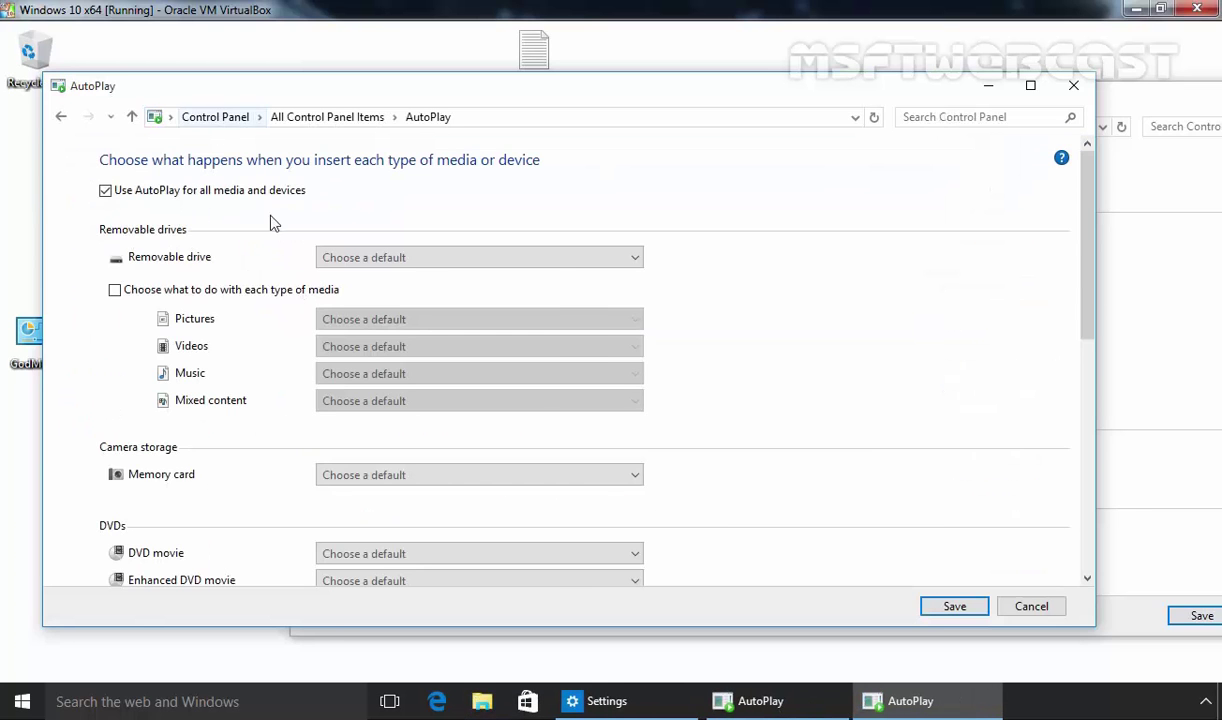
left_click(1097, 104)
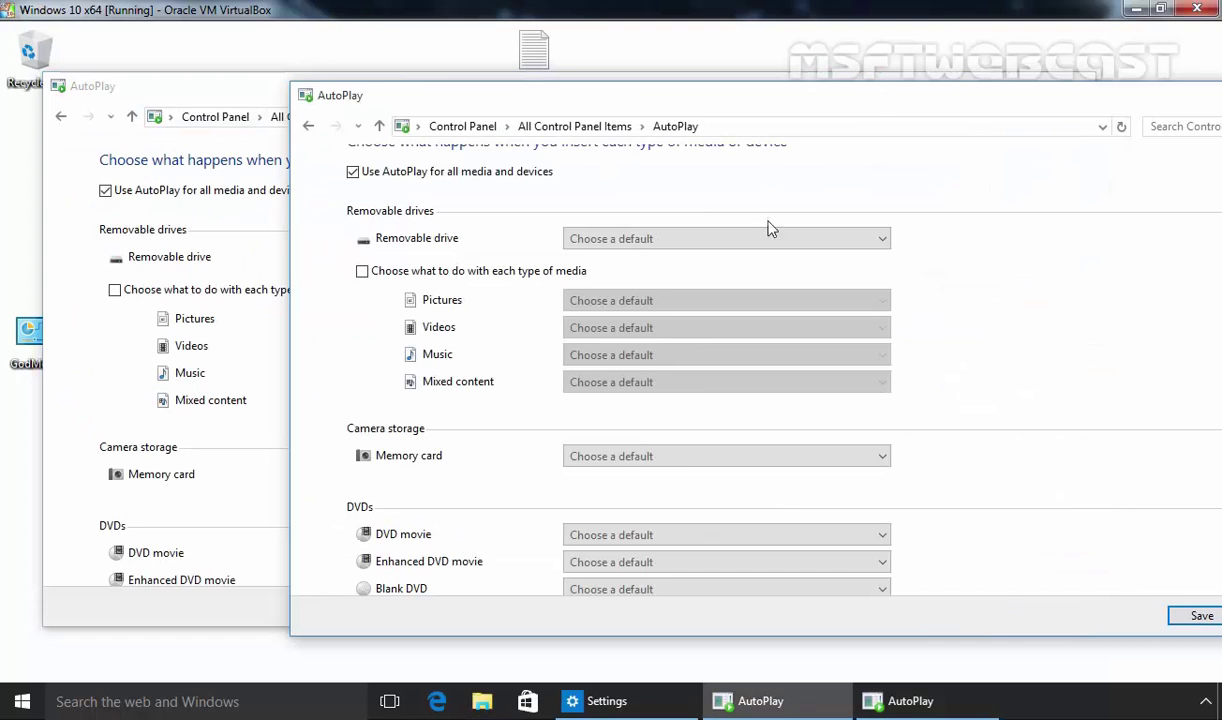